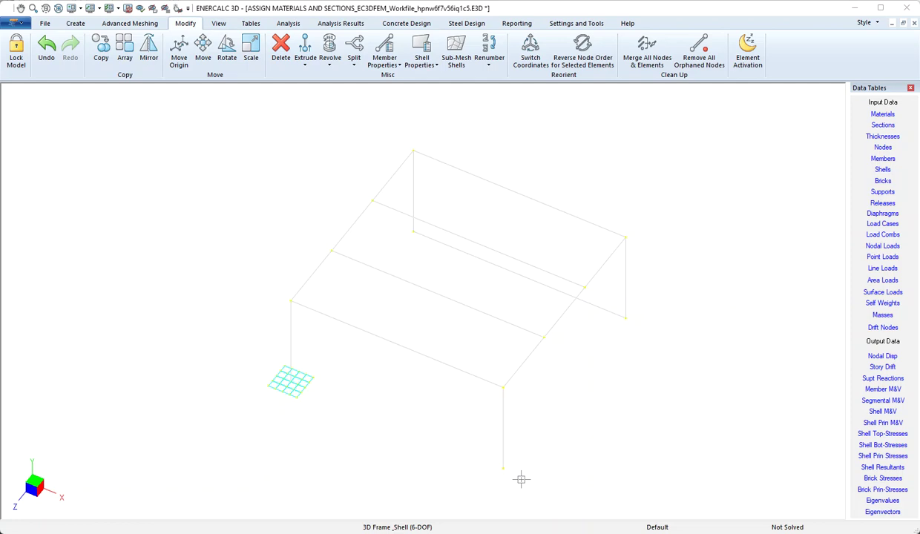
Apply a linear nodal spring with a Y constant of 3000 lb/in to the base node of the front column without a footing.
mouse_move(519, 481)
left_mouse_down()
mouse_move(499, 478)
mouse_move(493, 466)
mouse_move(518, 479)
left_mouse_up()
key("Escape")
left_click(76, 26)
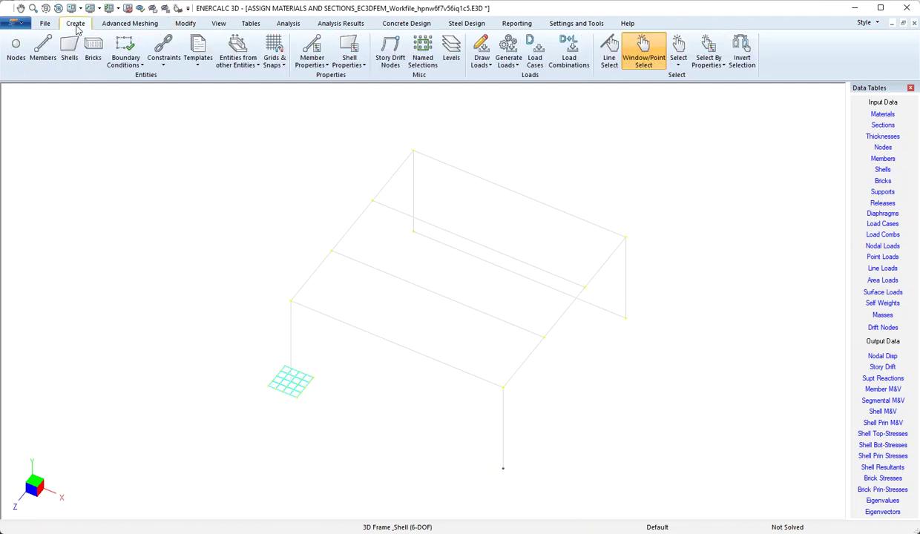
left_click(134, 58)
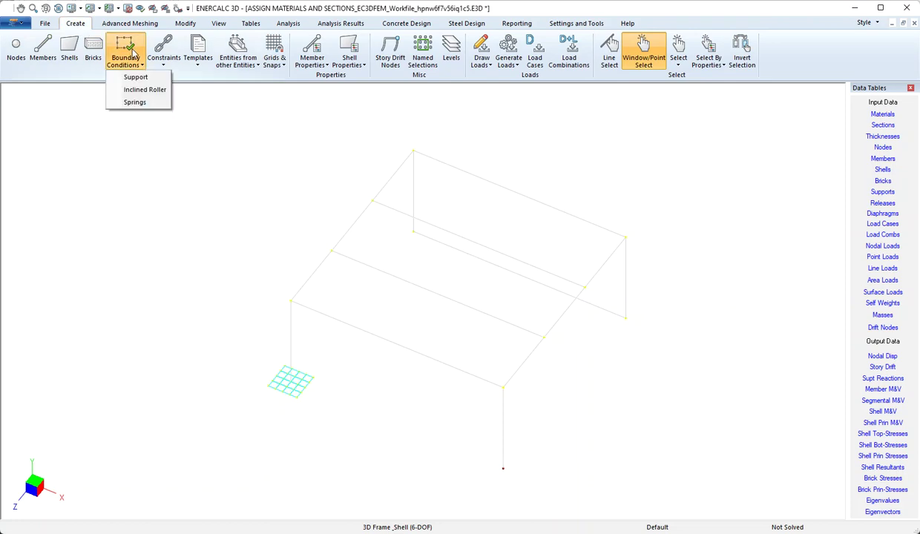
left_click(147, 103)
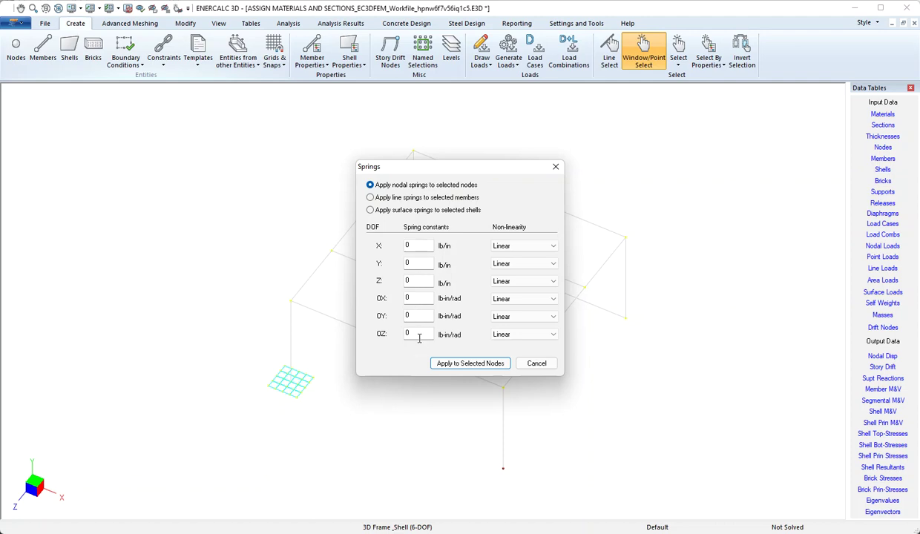
left_click(532, 251)
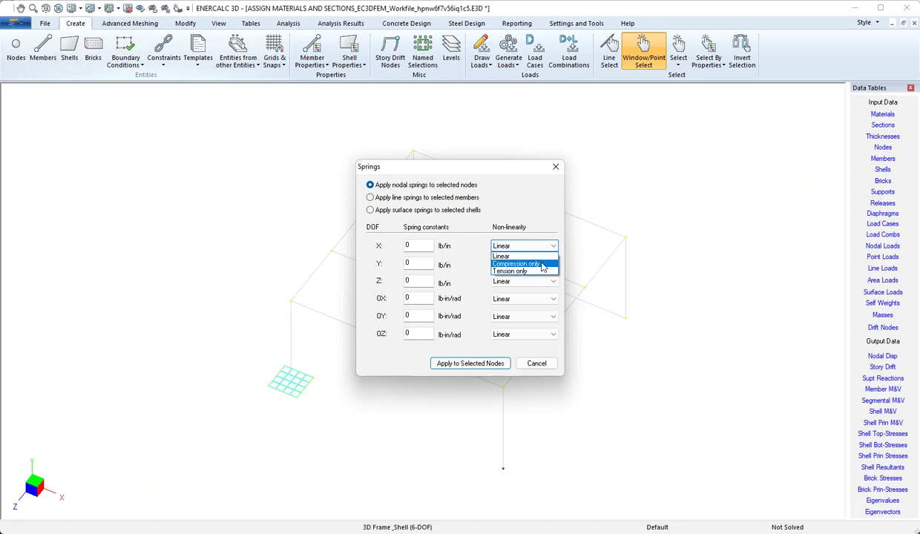
left_click(541, 256)
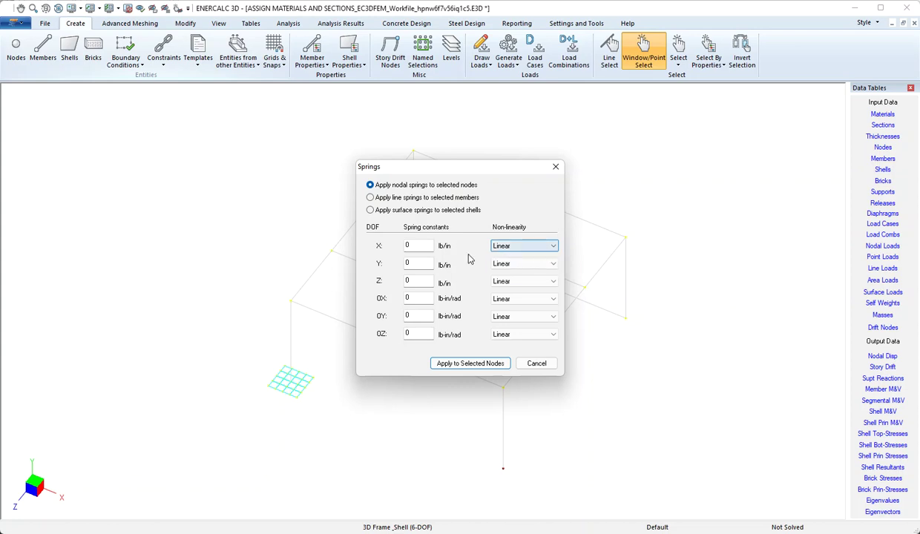
left_click(425, 265)
left_click_drag(425, 265, 398, 264)
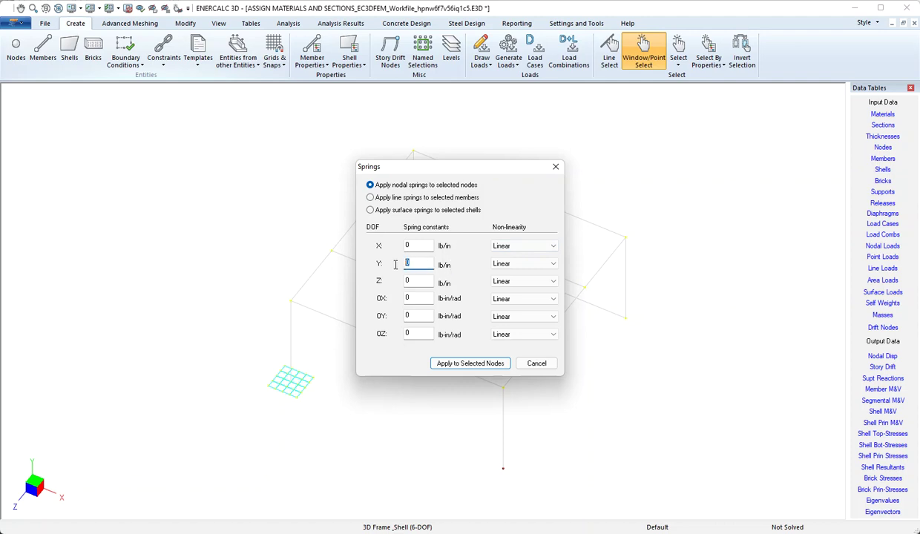
type("3000")
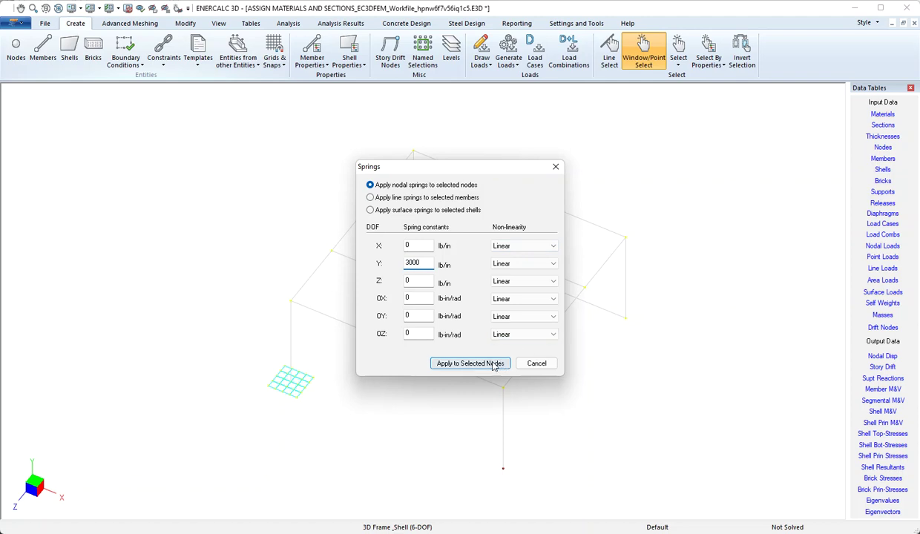
key("Tab")
key("Tab")
left_click(468, 364)
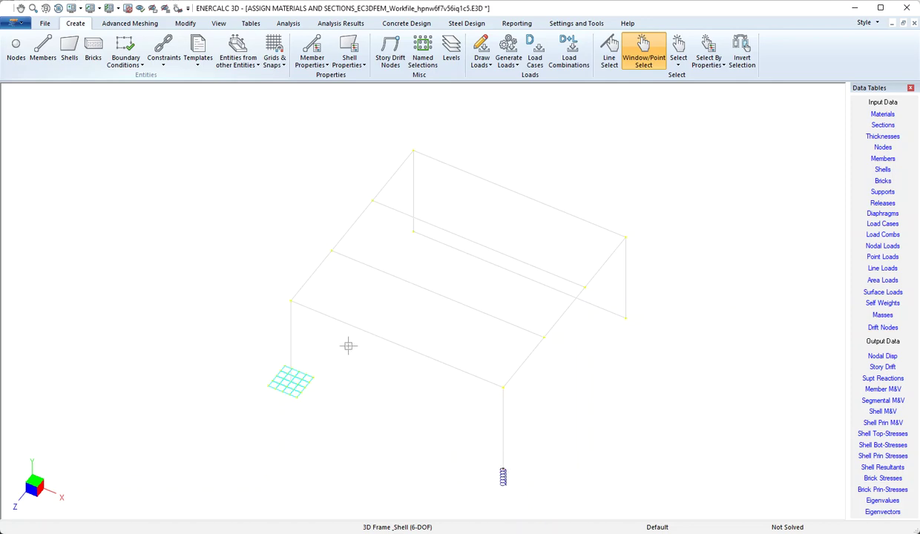
Add a custom support restraining X and Z translation at the front column base node that carries the nodal spring.
left_click(138, 59)
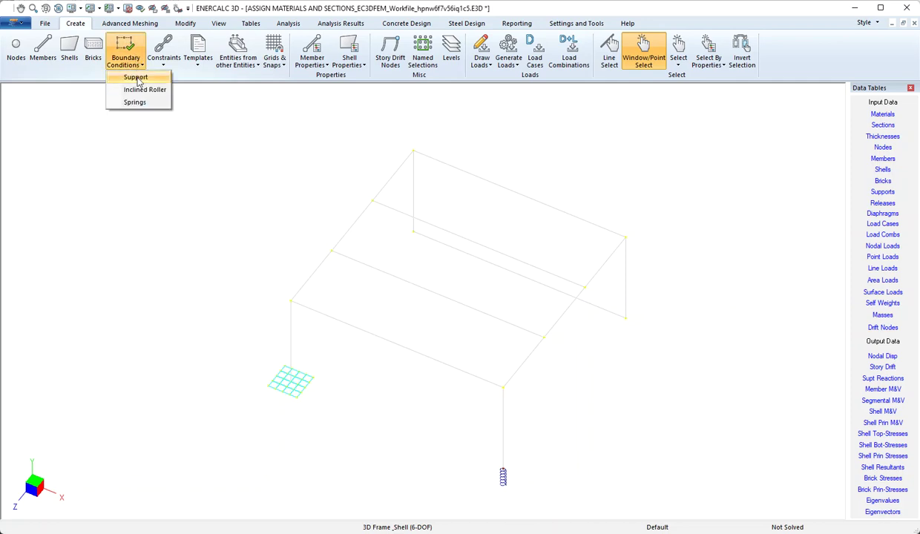
left_click(136, 78)
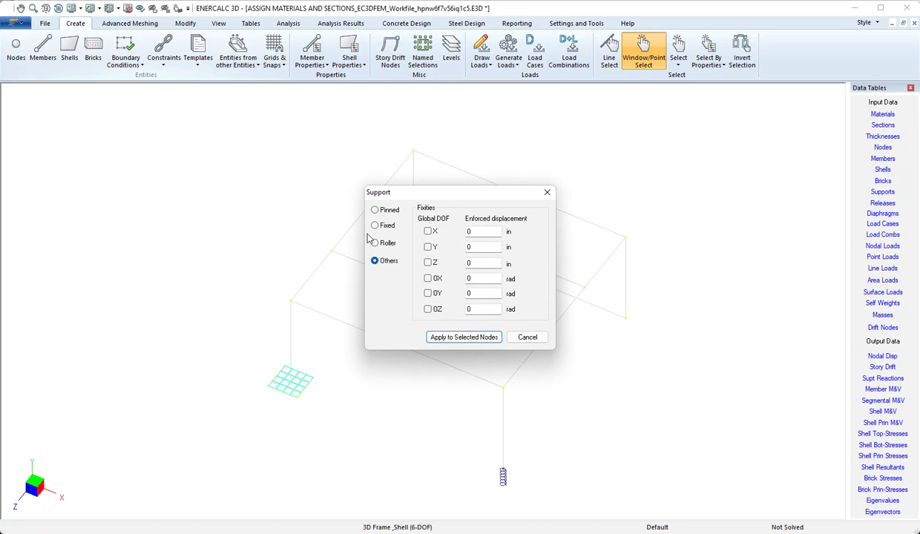
left_click(429, 232)
left_click(429, 263)
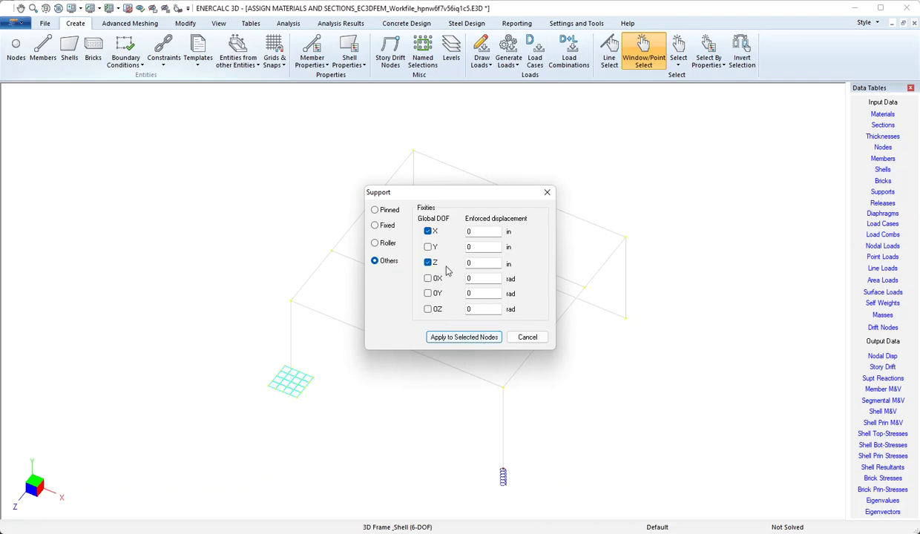
left_click(467, 338)
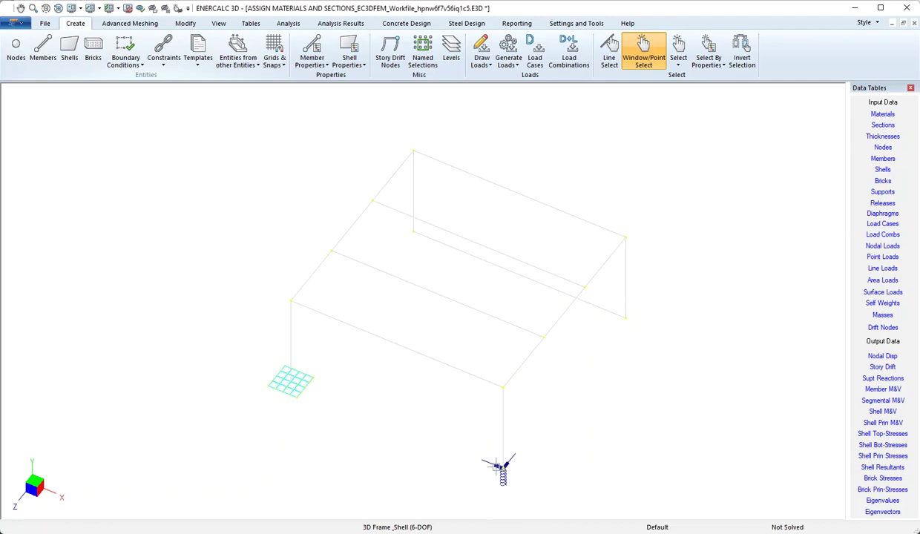
Apply linear line springs with a Y constant of 2 kip/in^2 to the lower member between the two rear columns.
left_click(605, 310)
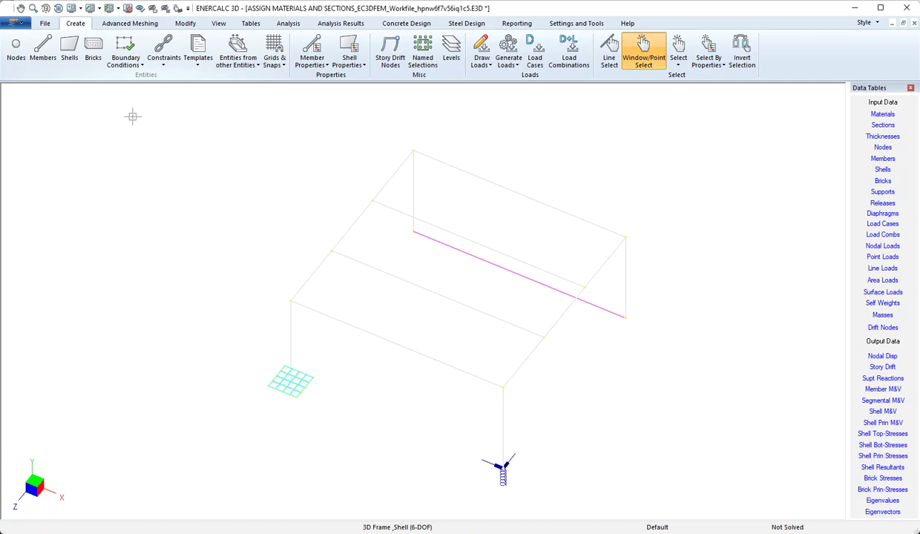
left_click(136, 63)
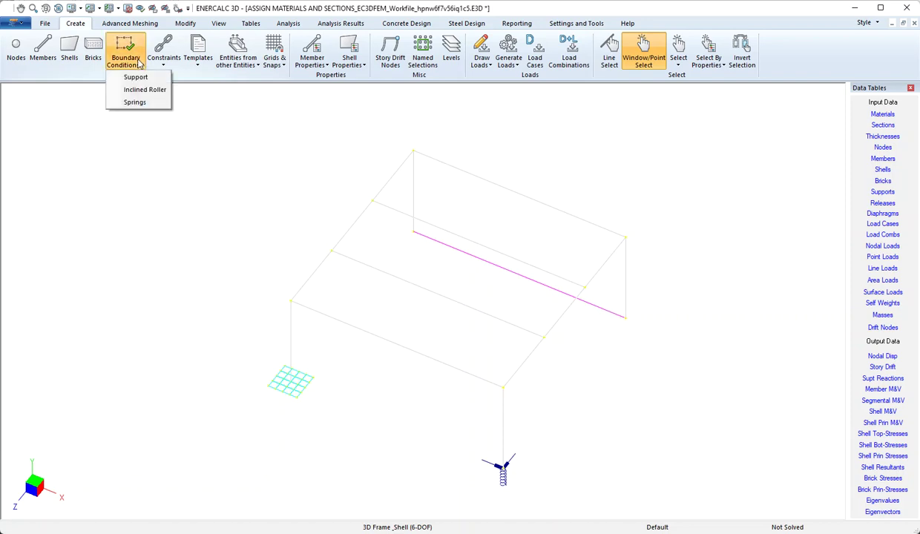
left_click(155, 109)
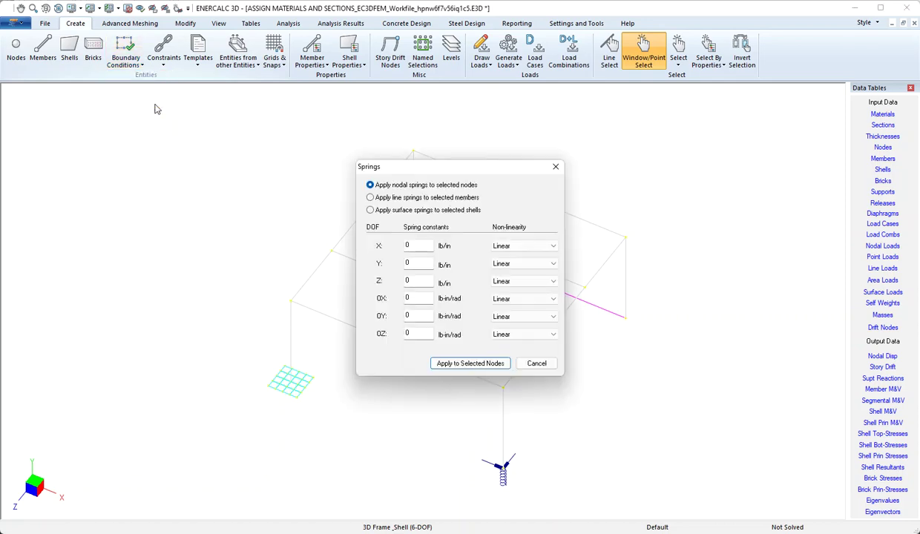
left_click(371, 198)
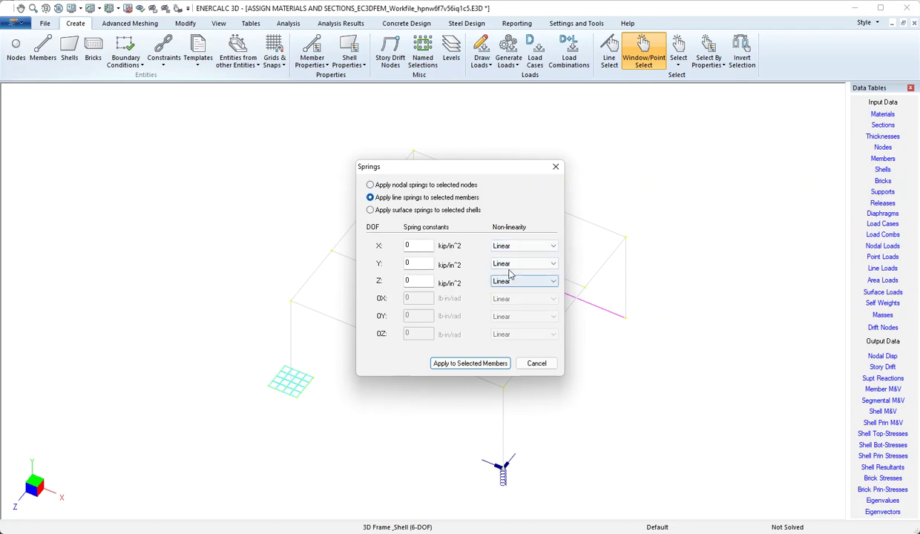
double_click(414, 263)
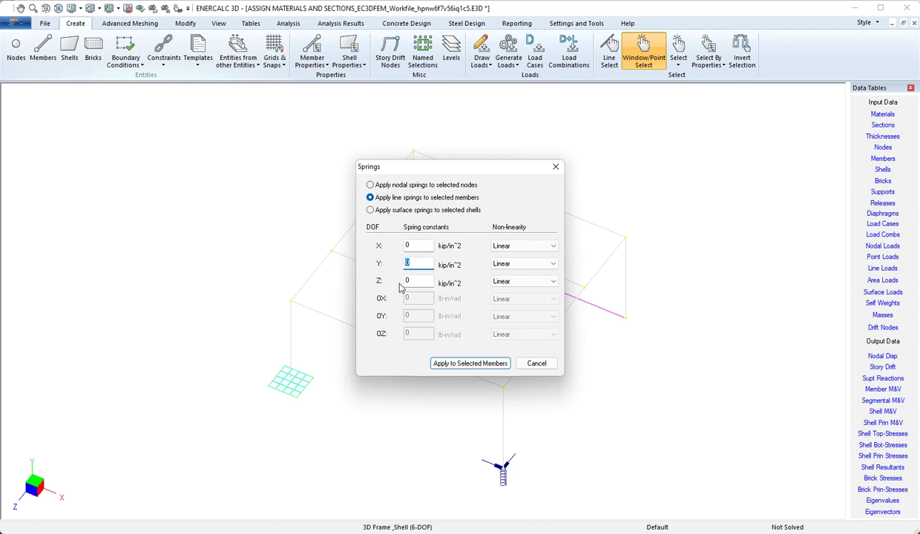
type("2")
left_click(420, 281)
left_click(468, 364)
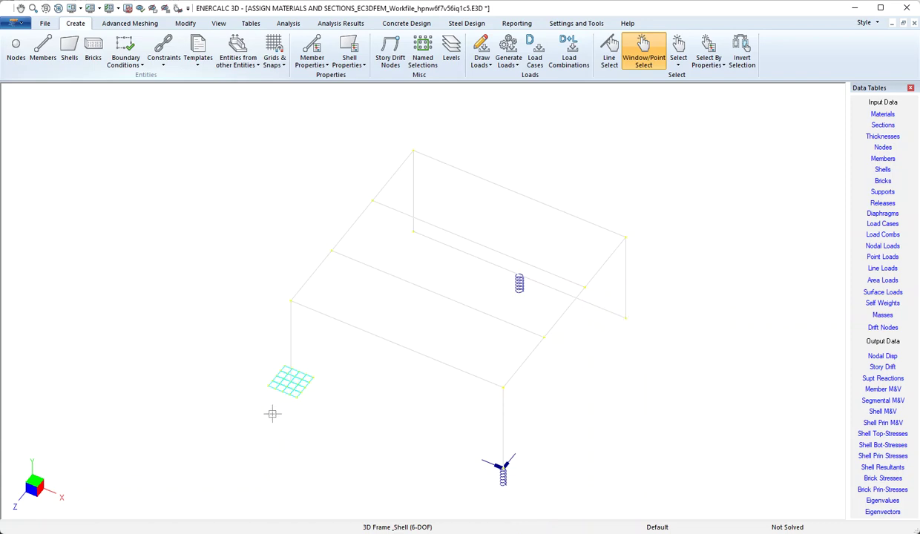
Apply compression-only surface springs with a Y constant of 3 kip/in^3 to all shells of the meshed footing.
left_click_drag(235, 355, 337, 415)
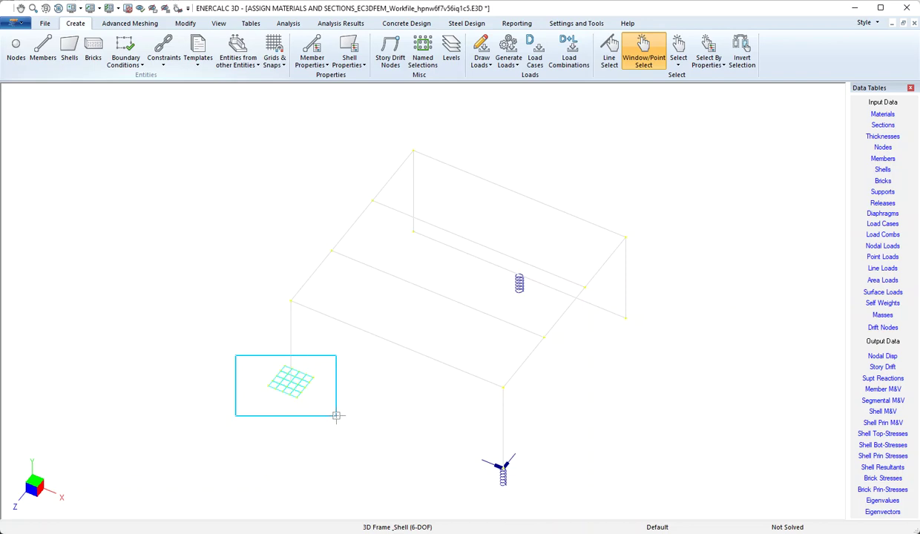
left_click_drag(337, 415, 336, 416)
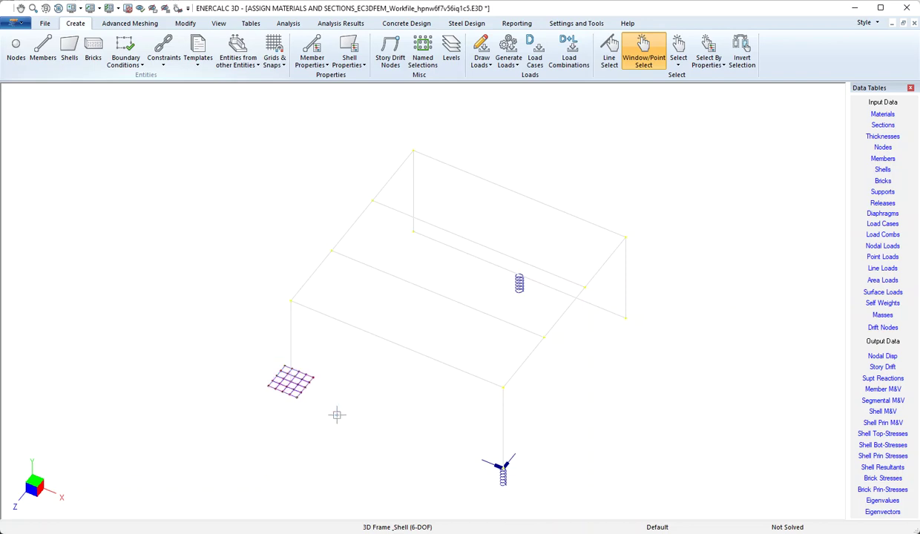
scroll(301, 405, "up", 5)
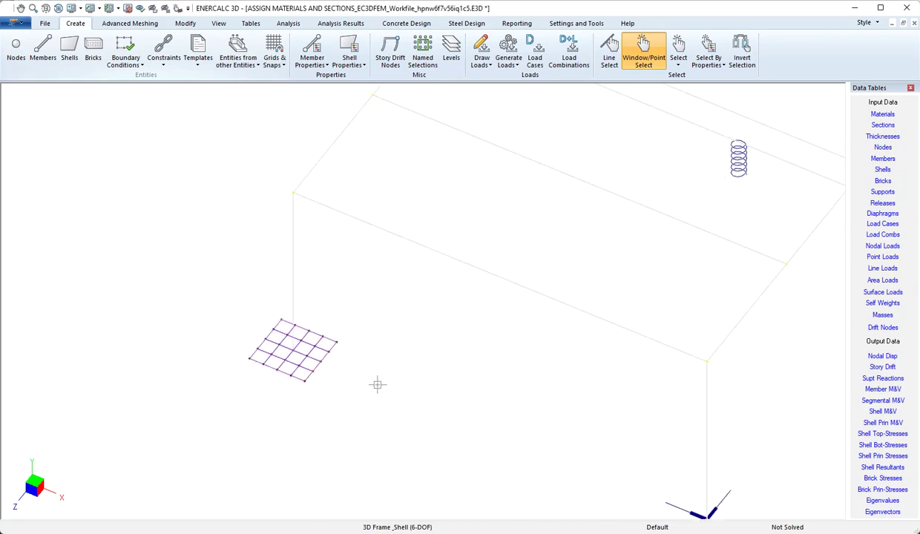
left_click(143, 66)
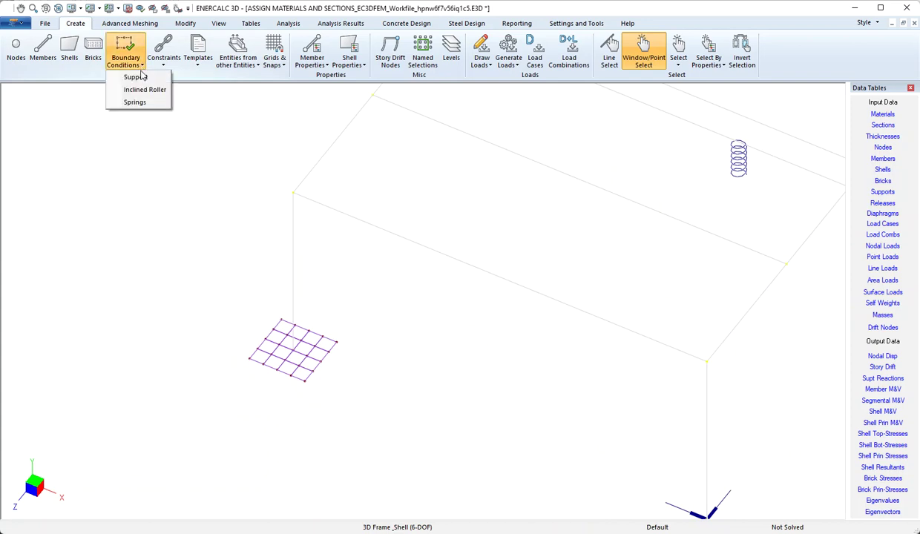
left_click(142, 102)
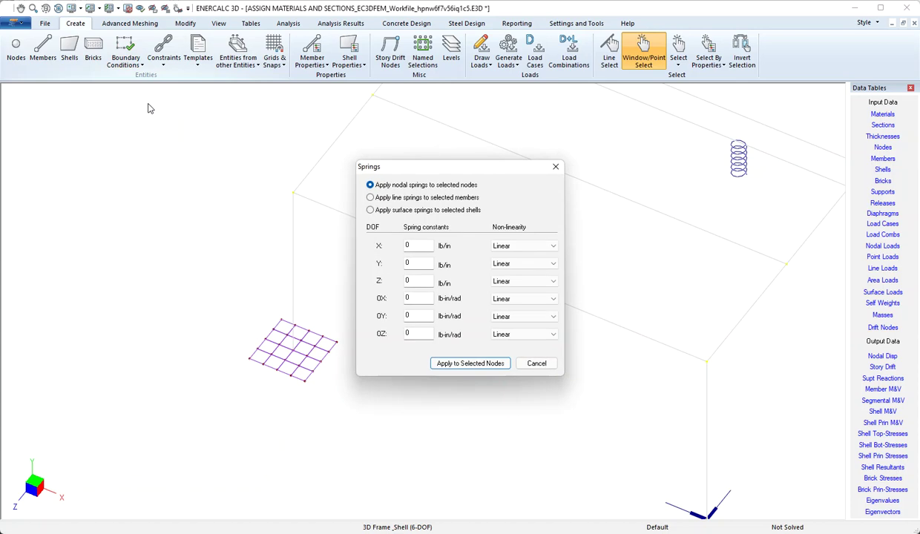
left_click(371, 211)
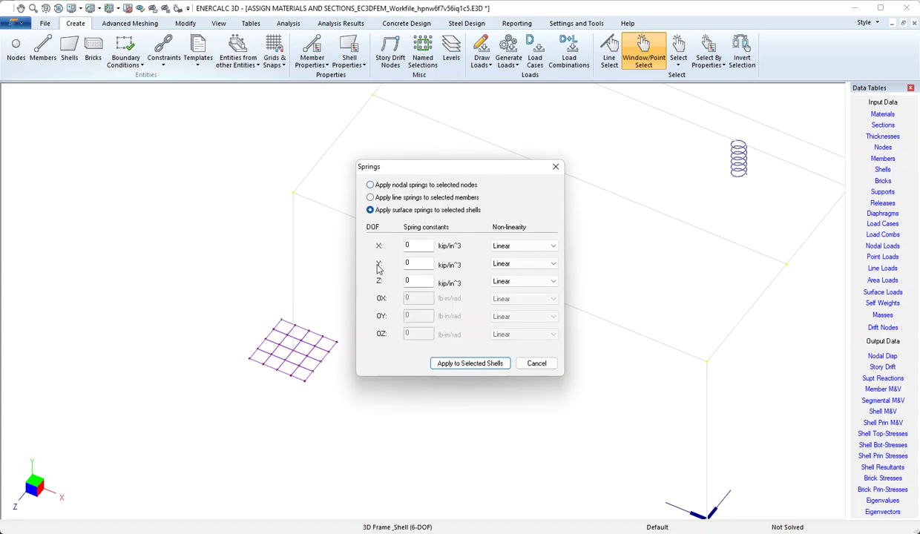
double_click(418, 267)
type("3")
left_click(524, 265)
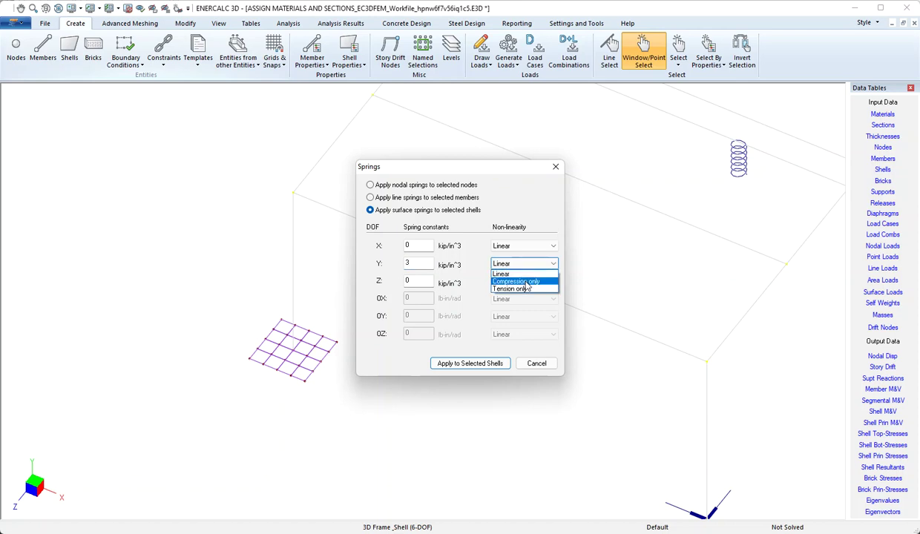
left_click(524, 282)
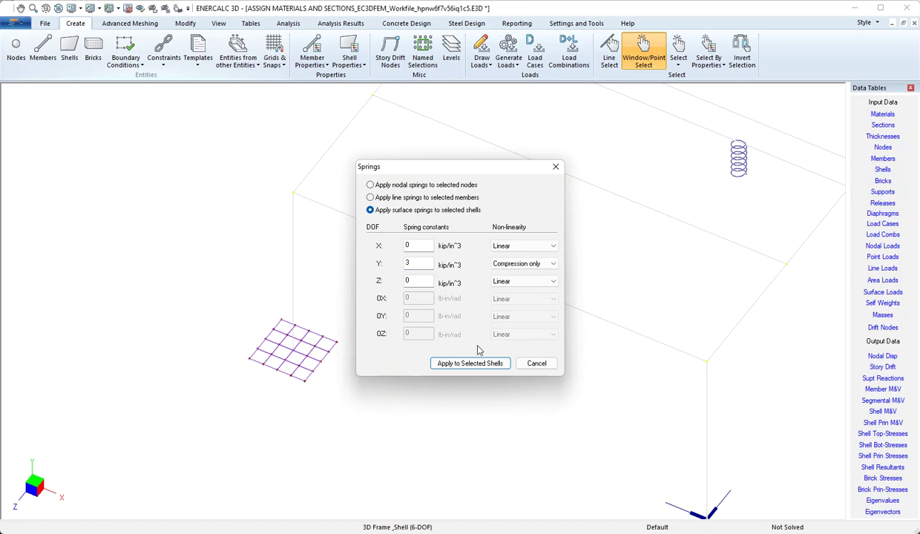
left_click(423, 246)
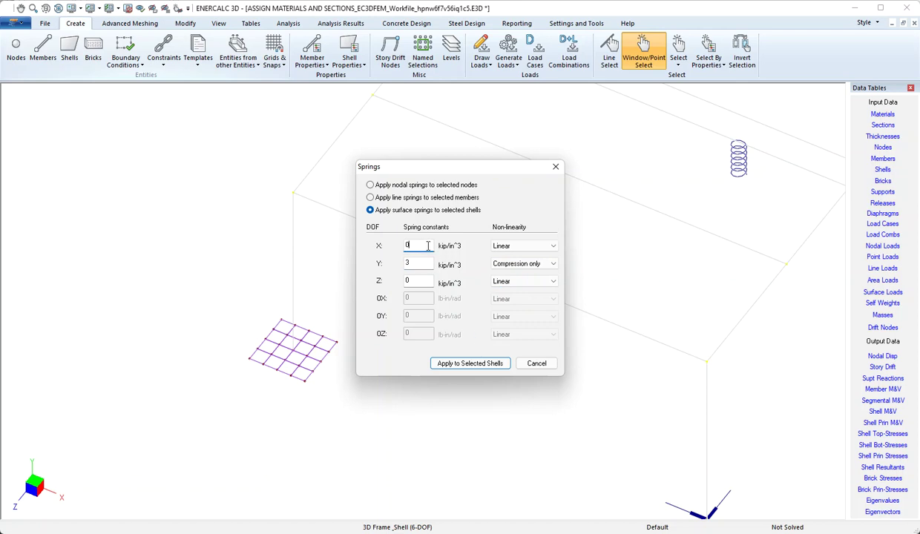
left_click(483, 364)
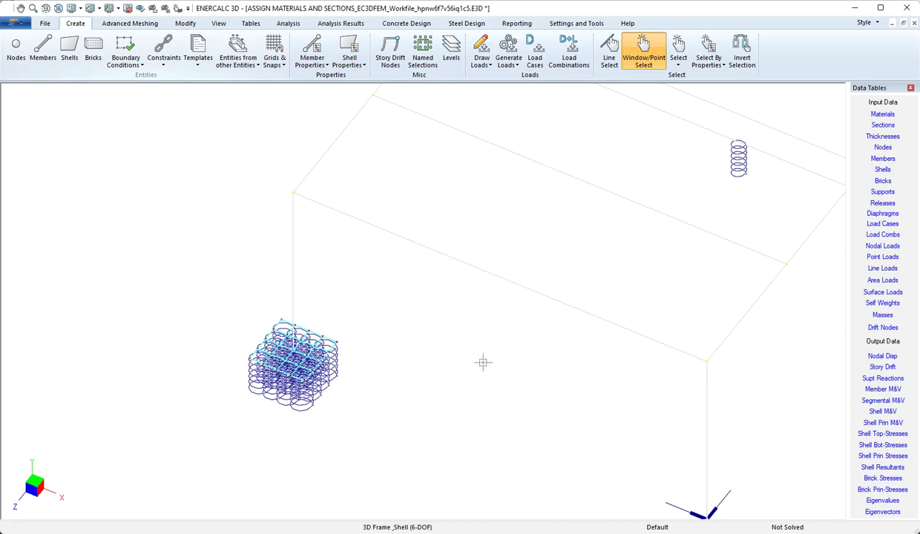
Reduce the support/spring graphic scale to 0.75 ft so the spring symbols are drawn smaller.
left_click(577, 23)
left_click(524, 64)
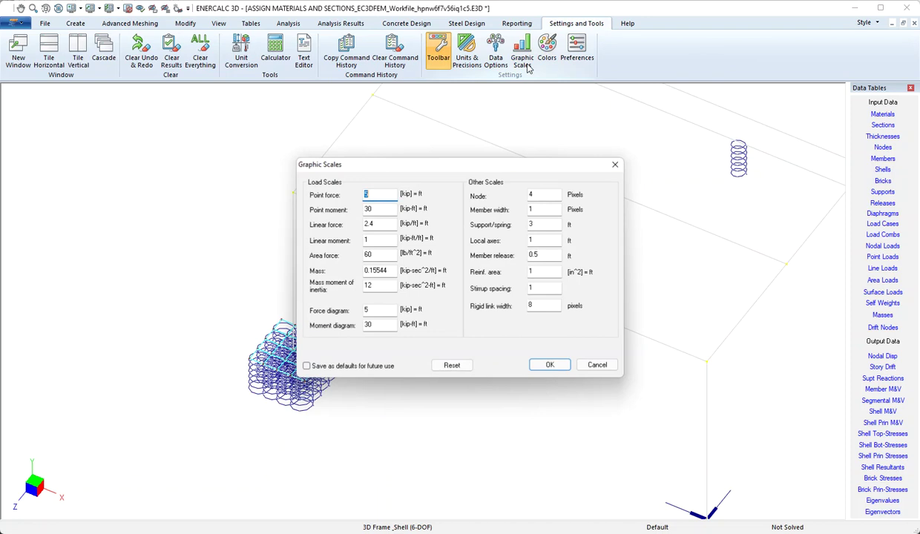
left_click(529, 224)
type("0.")
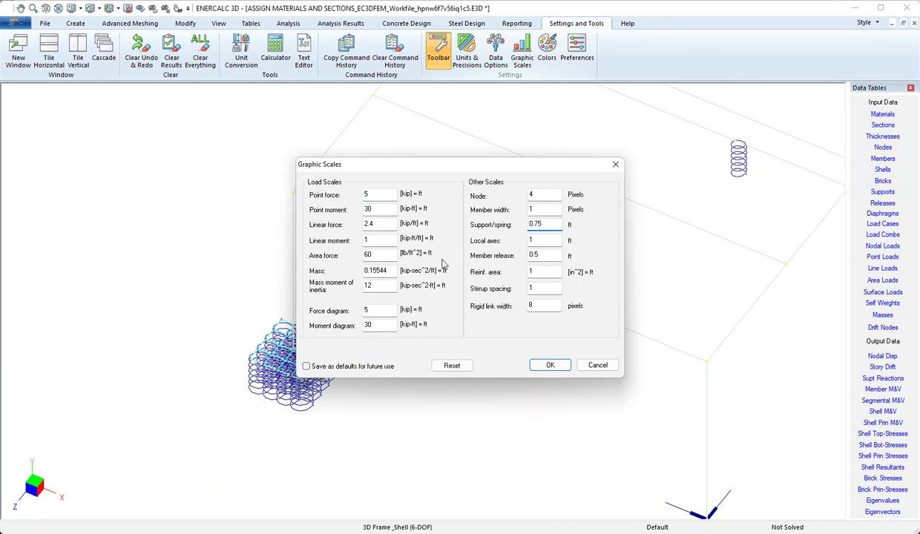
left_click(550, 365)
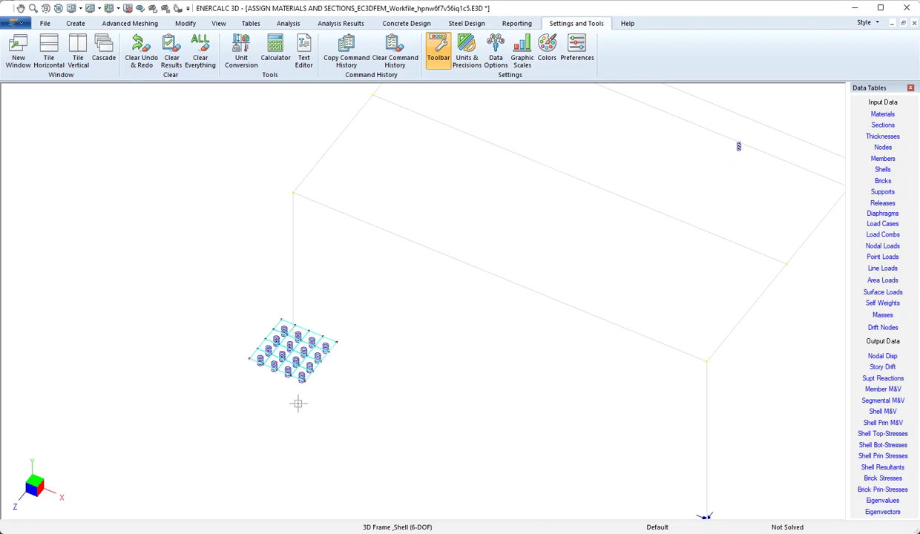
scroll(291, 371, "up", 3)
scroll(287, 342, "down", 5)
scroll(261, 345, "down", 1)
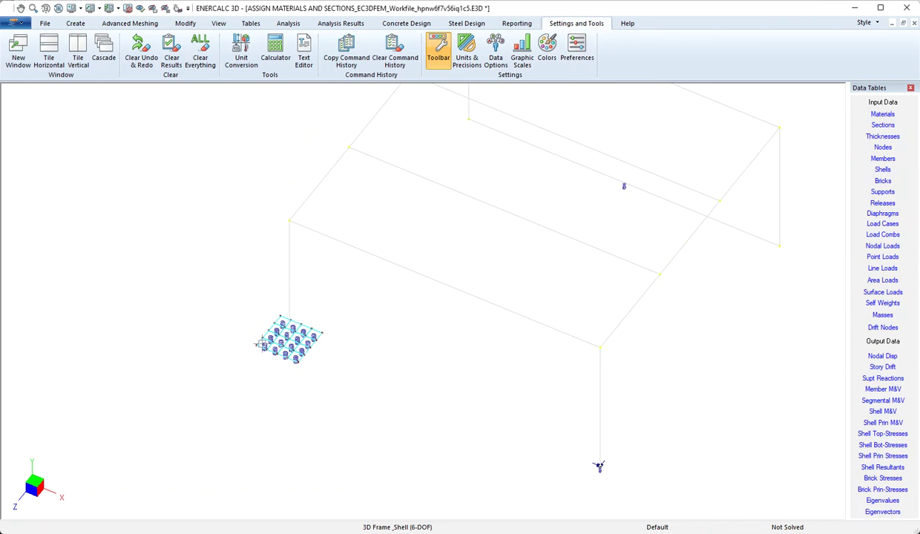
Open the surface springs data table to review the spring flags and constants assigned to the footing shells.
left_click(251, 23)
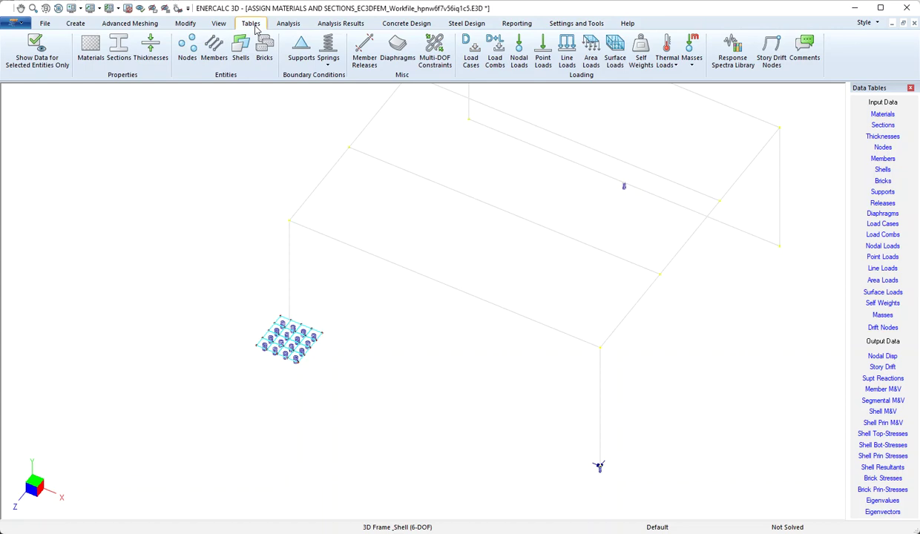
left_click(330, 57)
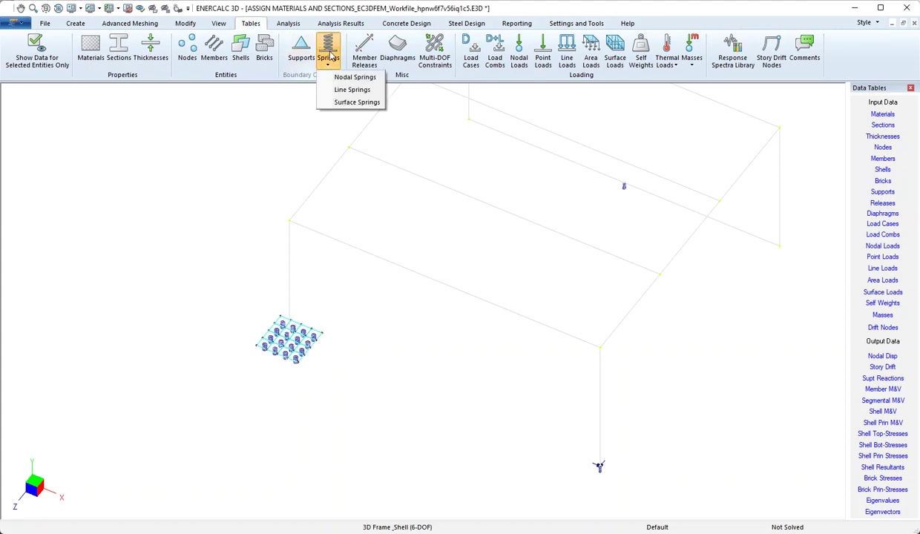
left_click(350, 103)
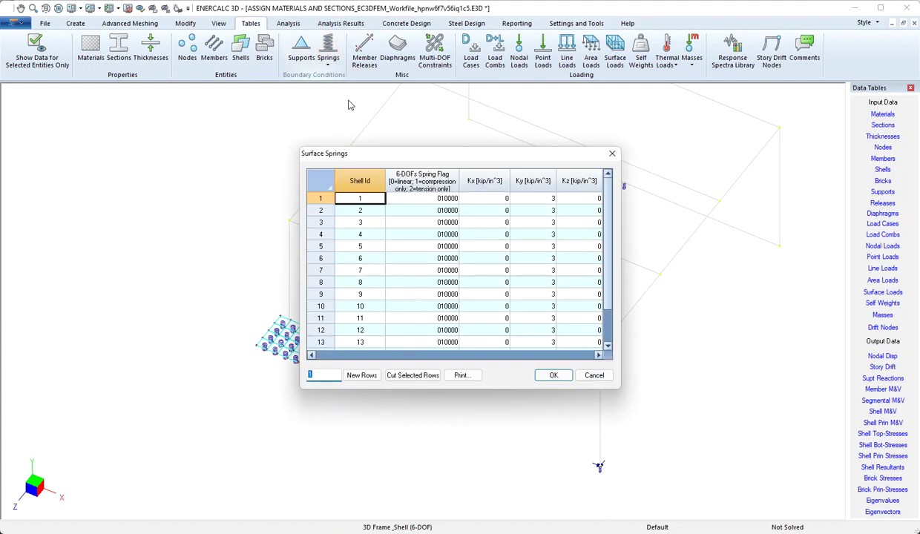
Look through the surface spring rows of the footing shells and dismiss the table without making changes.
scroll(373, 223, "down", 1)
scroll(373, 254, "up", 1)
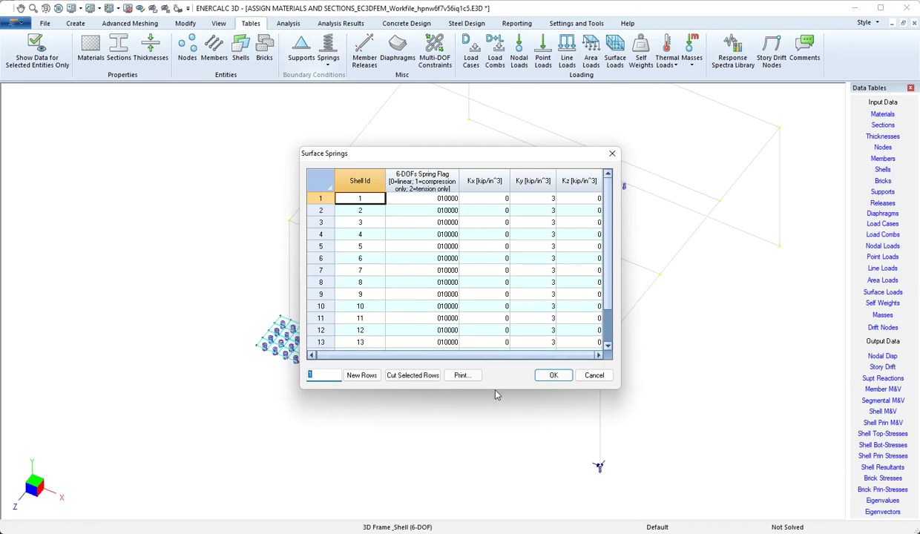
left_click(594, 376)
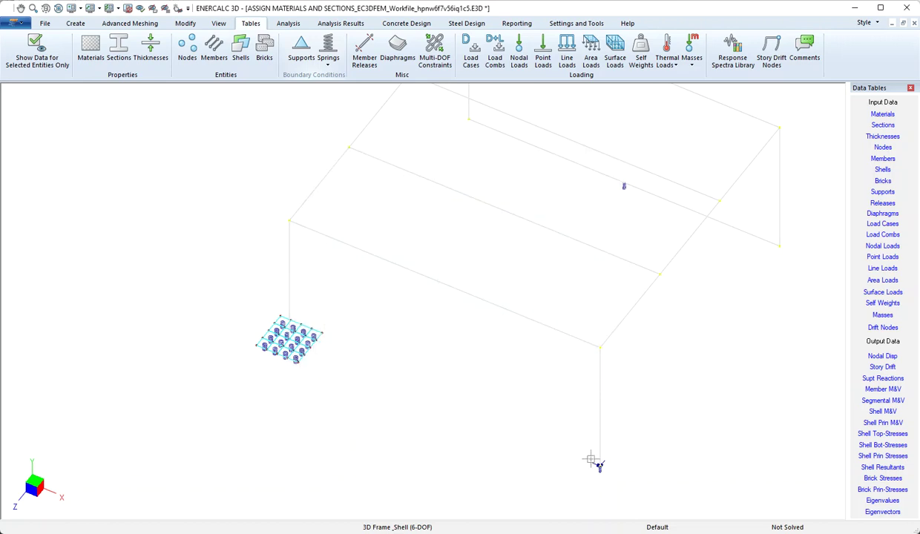
Delete only the nodal springs from the base node of the front column without a footing, keeping its supports, and inspect that node.
left_click(598, 465)
left_click(189, 26)
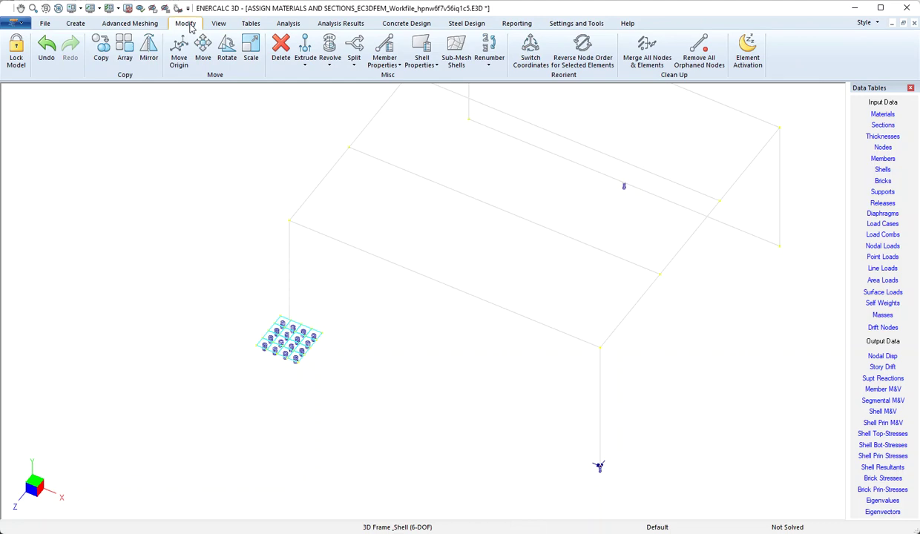
left_click(281, 50)
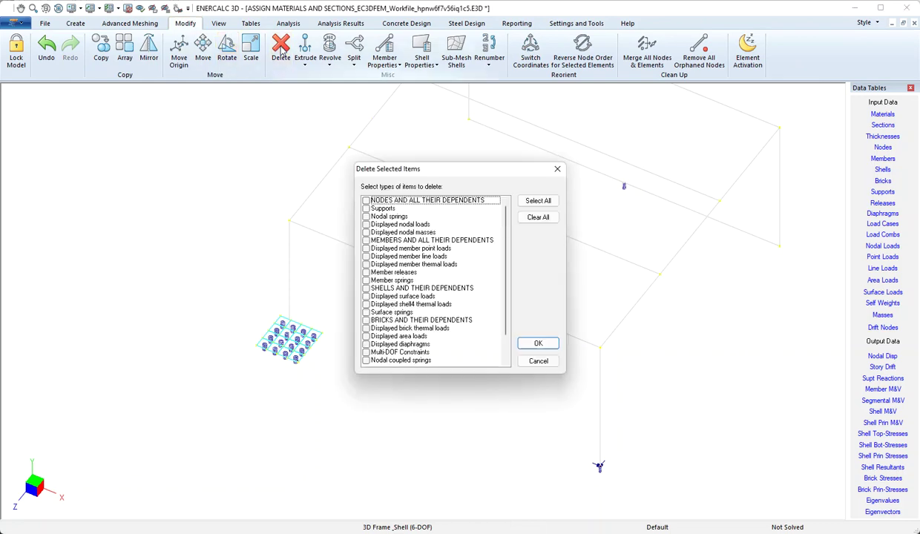
left_click(366, 217)
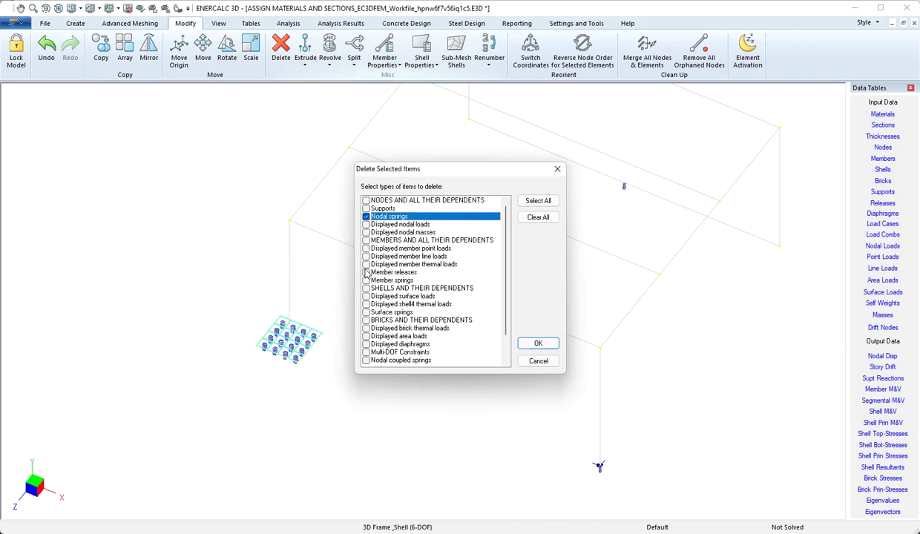
left_click(366, 281)
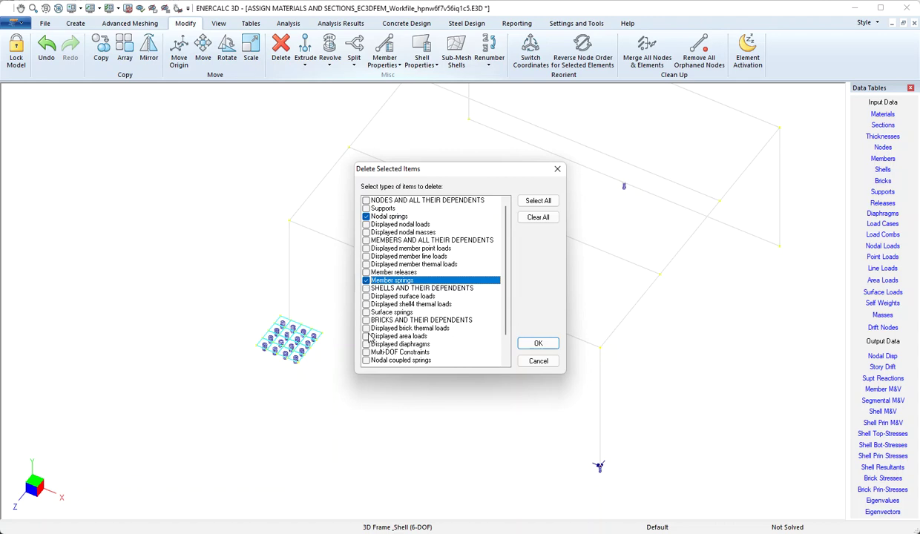
left_click(366, 312)
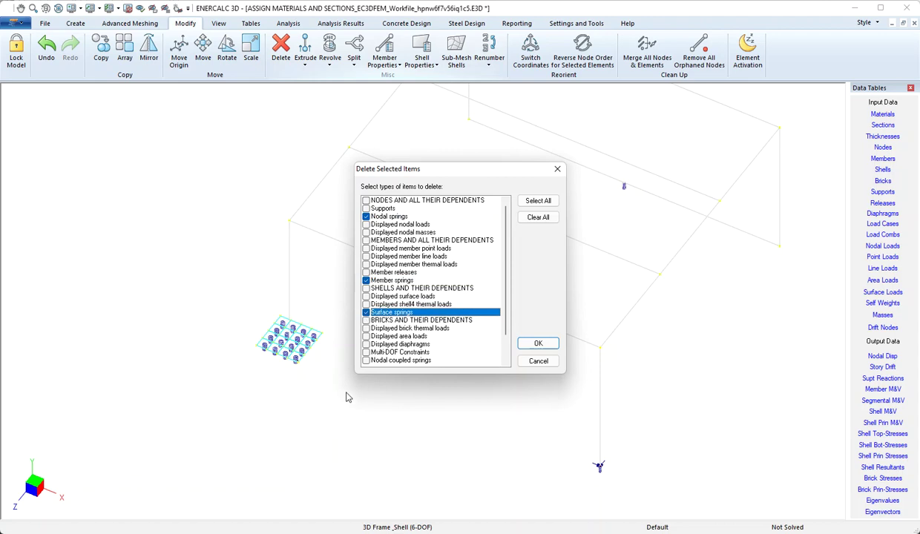
left_click(366, 312)
left_click(366, 281)
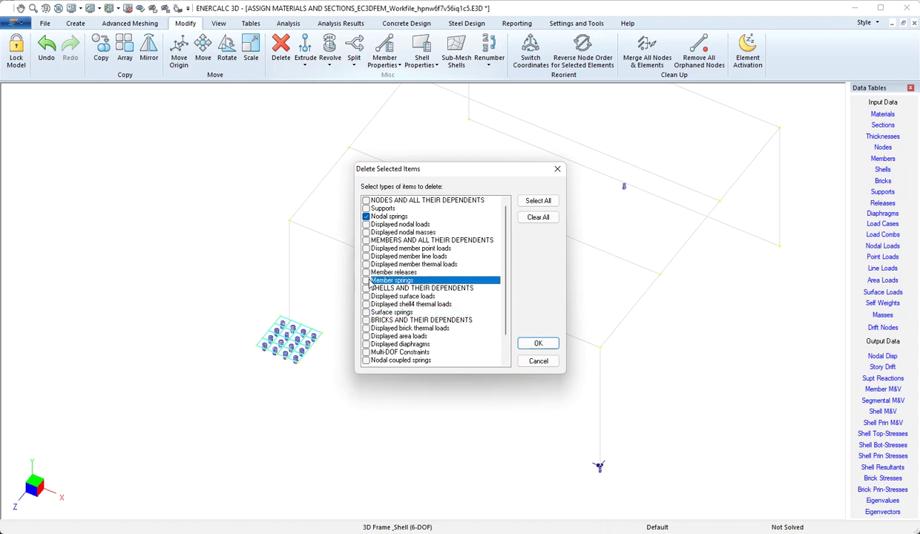
left_click(539, 345)
scroll(612, 490, "up", 5)
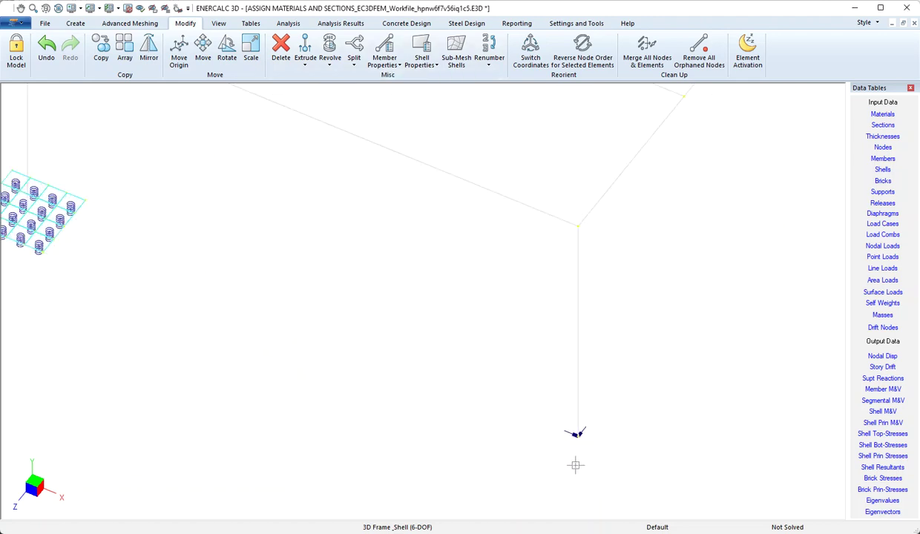
scroll(582, 441, "up", 2)
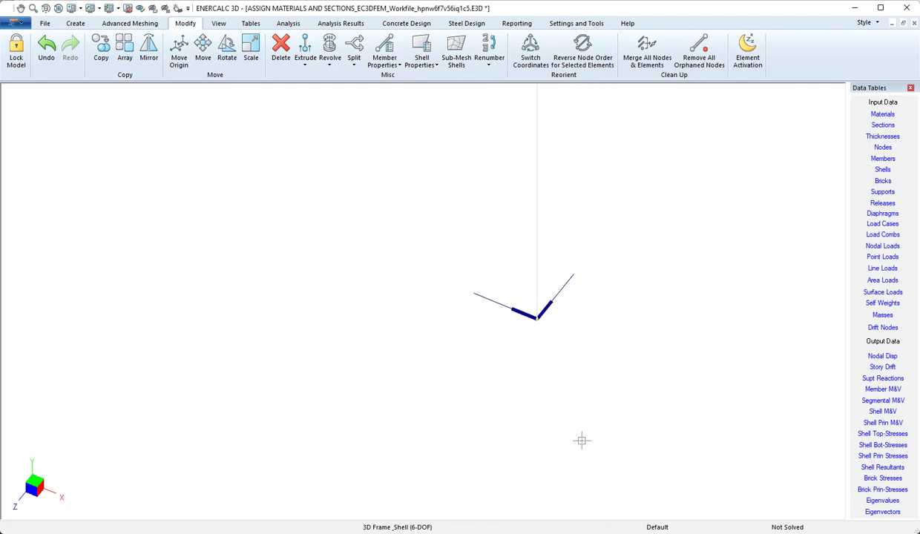
scroll(582, 441, "down", 1)
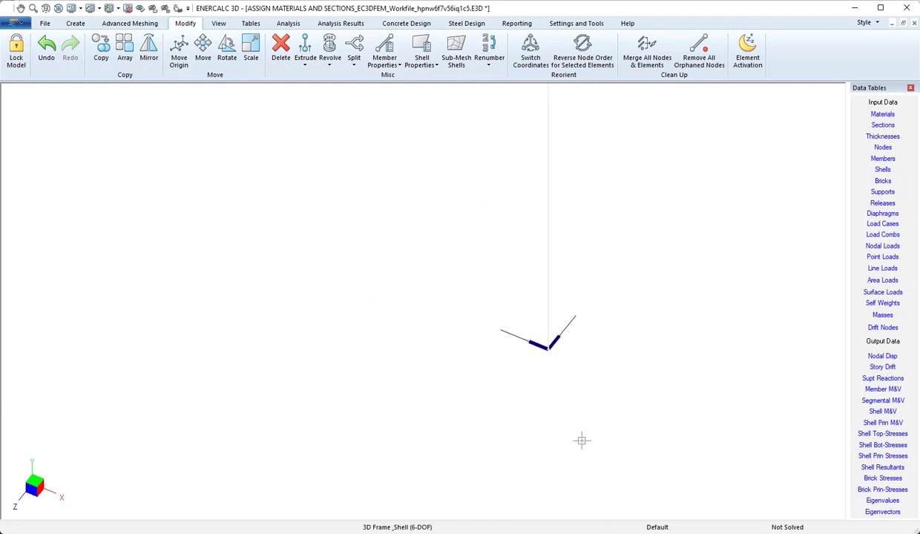